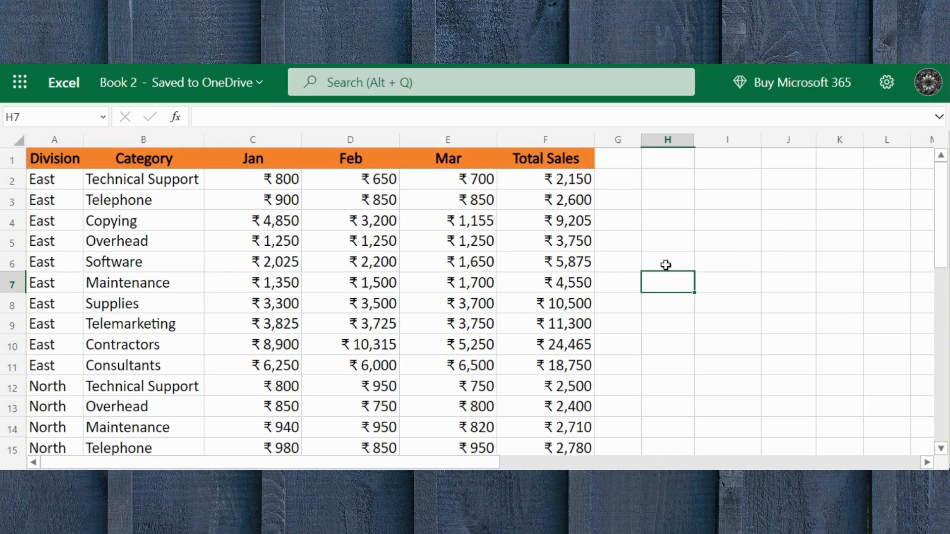
- Enter the headings Total in cell I4 and Subtotal in cell J4, beside the sales table
{"action": "left_click", "coordinate": [706, 224]}
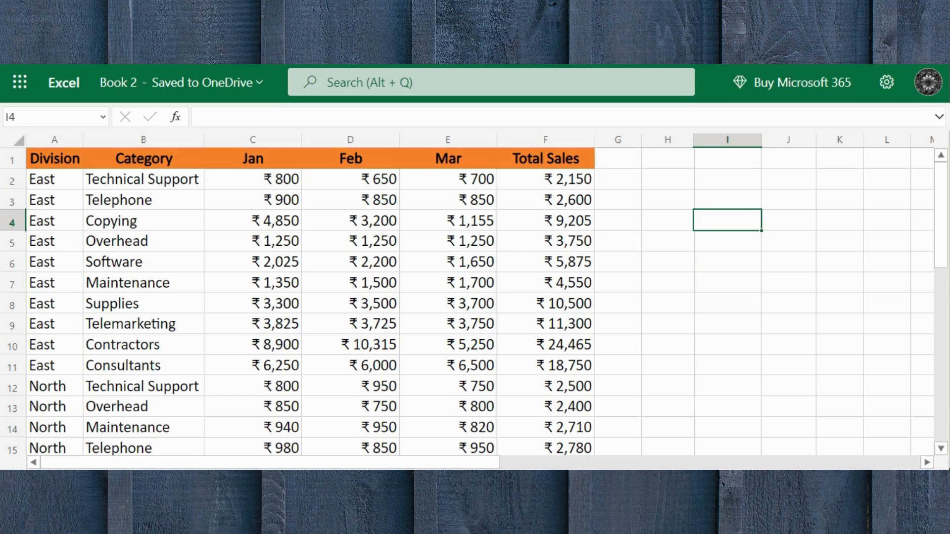
{"action": "type", "text": "Total"}
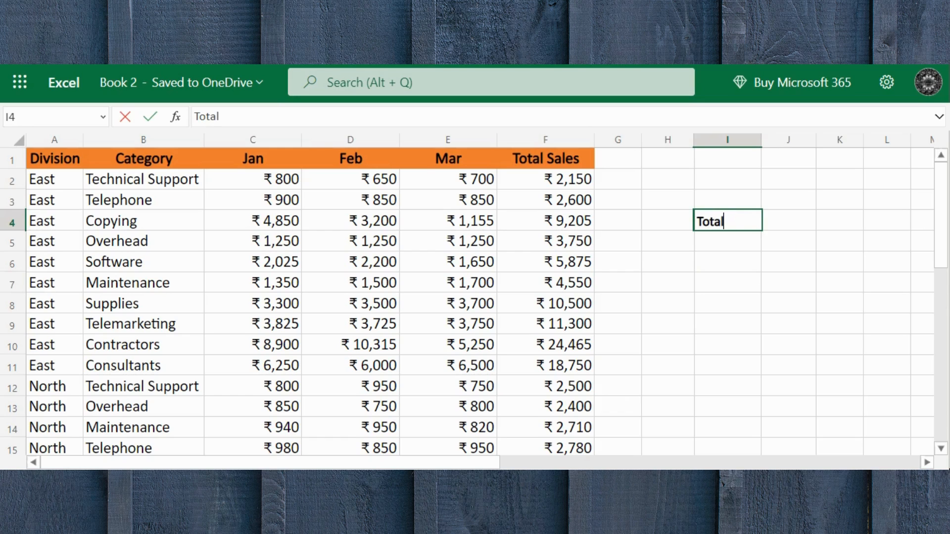
{"action": "key", "text": "Tab"}
{"action": "type", "text": "Su"}
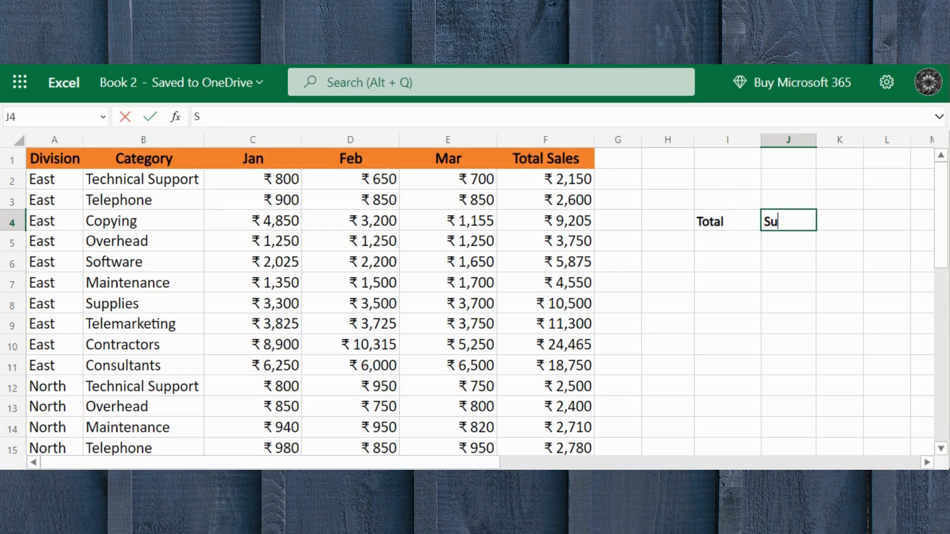
{"action": "type", "text": "btotal"}
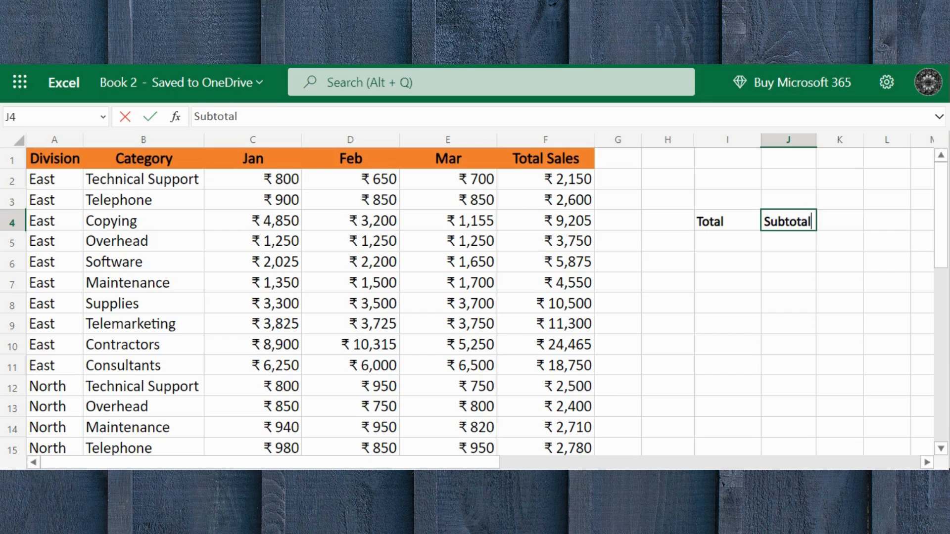
- Add up the Total Sales values in cell I5 with the formula =SUM(F2:F15)
{"action": "left_click", "coordinate": [718, 246]}
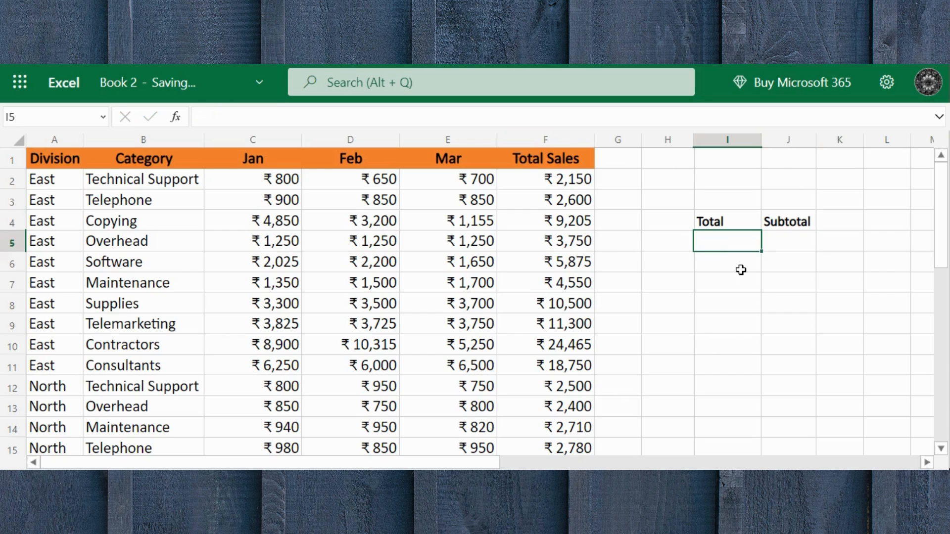
{"action": "type", "text": "=sum"}
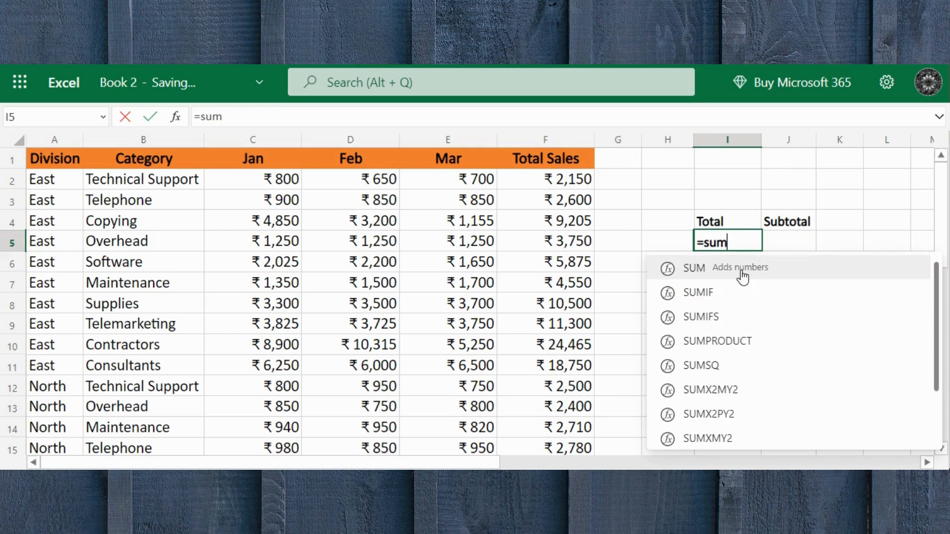
{"action": "type", "text": "("}
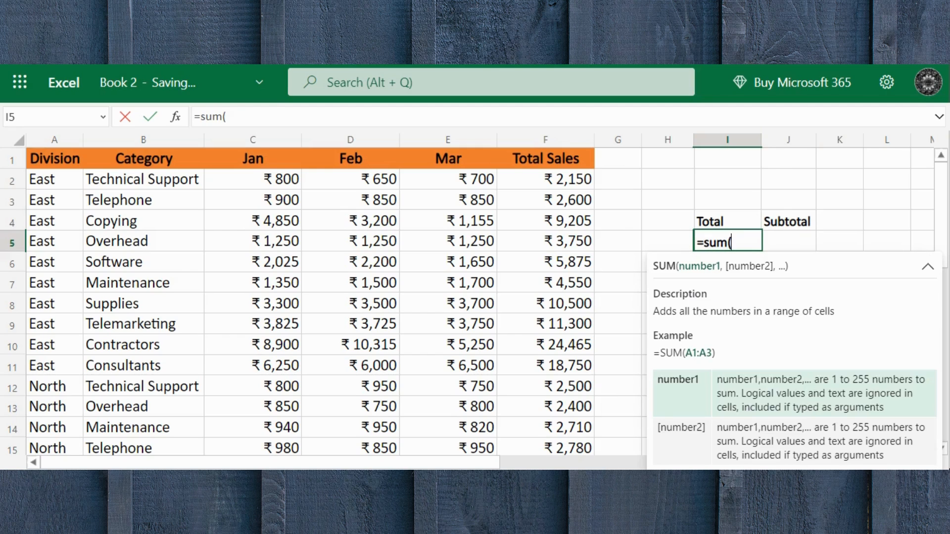
{"action": "left_click", "coordinate": [580, 183]}
{"action": "key", "text": "ctrl+shift+Down"}
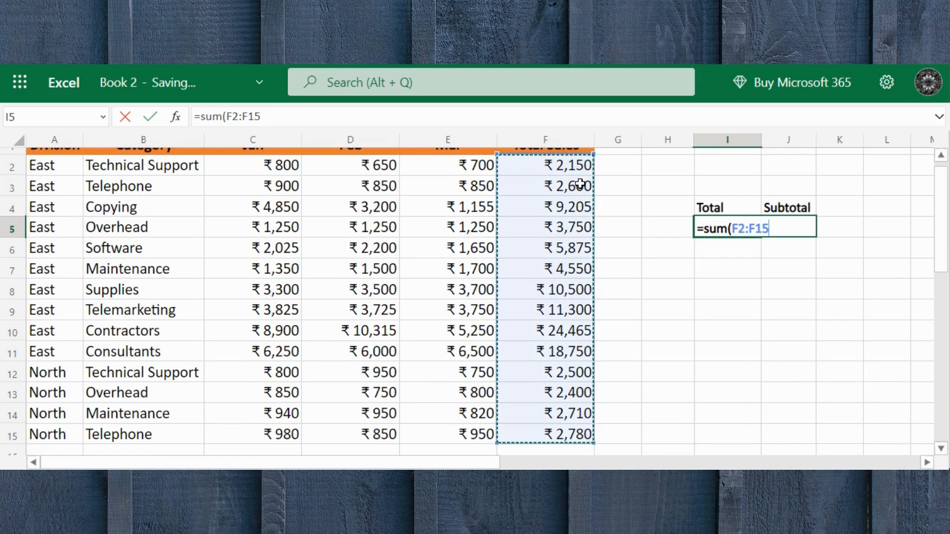
{"action": "type", "text": ")"}
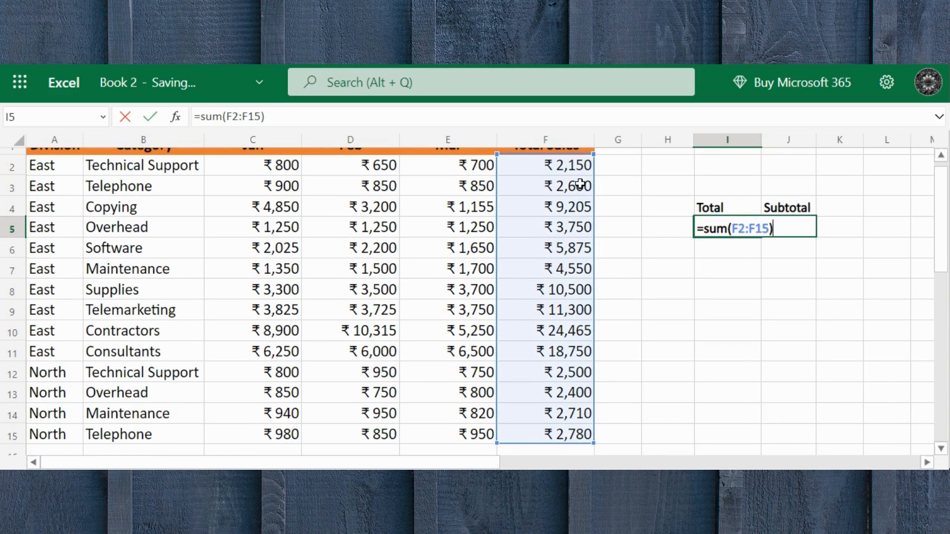
{"action": "key", "text": "Return"}
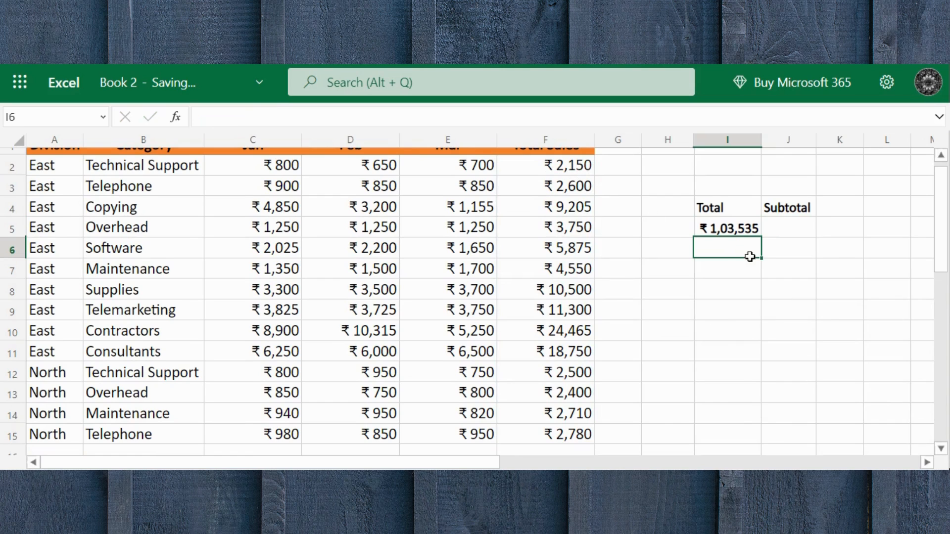
- Begin a SUBTOTAL formula in cell J5 under the Subtotal heading, up to its opening bracket
{"action": "scroll", "coordinate": [626, 297], "scroll_direction": "up", "scroll_amount": 1}
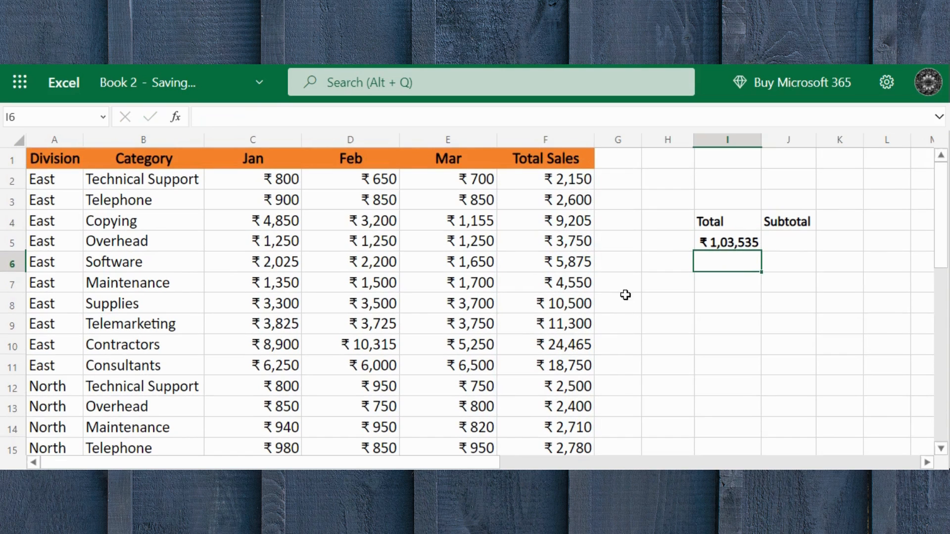
{"action": "left_click", "coordinate": [796, 241]}
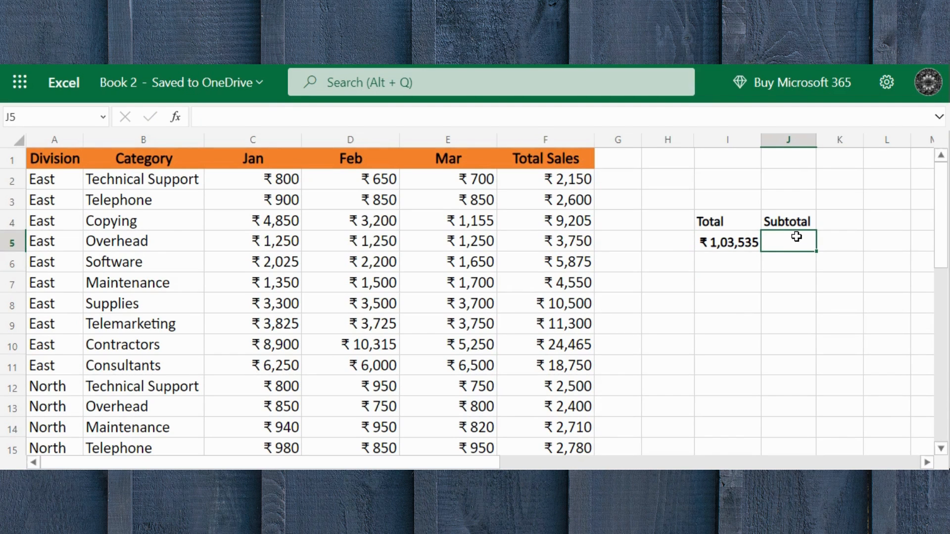
{"action": "type", "text": "=sun"}
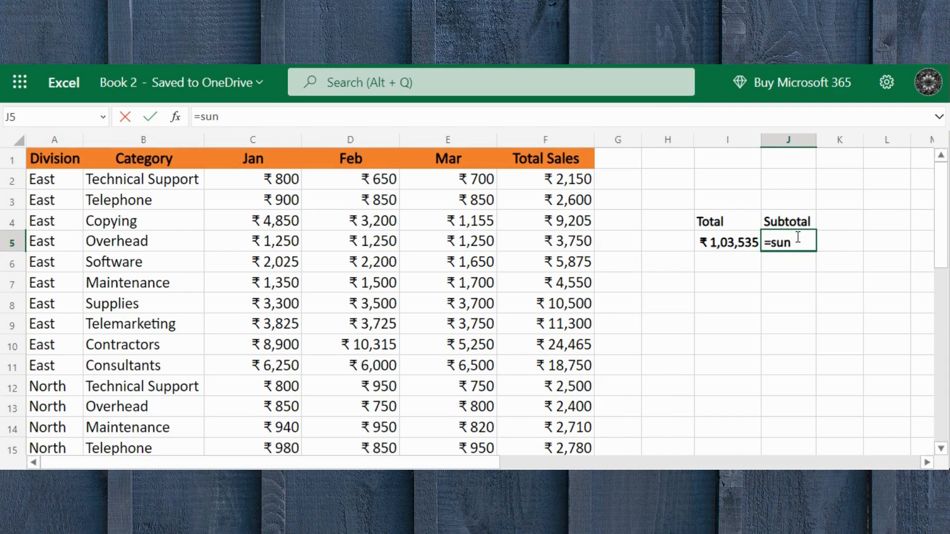
{"action": "key", "text": "BackSpace"}
{"action": "type", "text": "bt"}
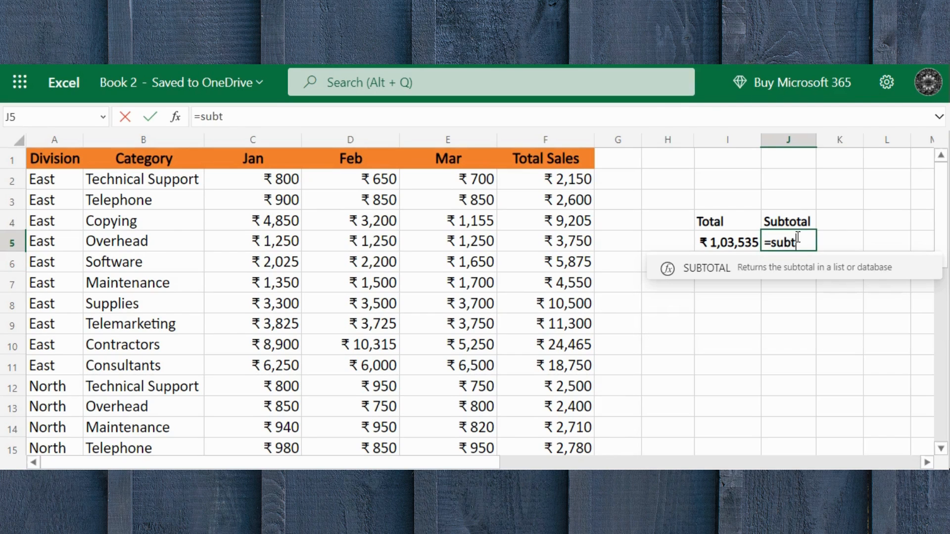
{"action": "type", "text": "otal"}
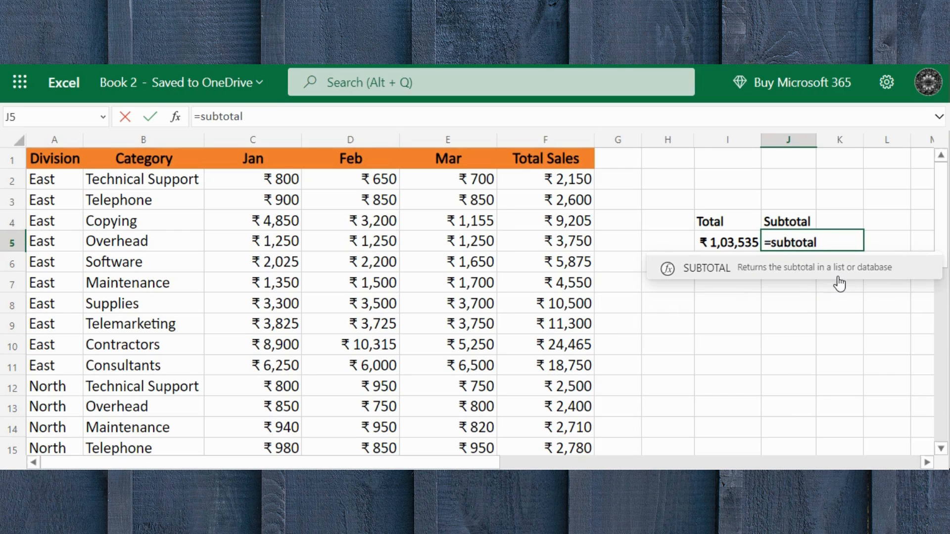
{"action": "left_click", "coordinate": [695, 277]}
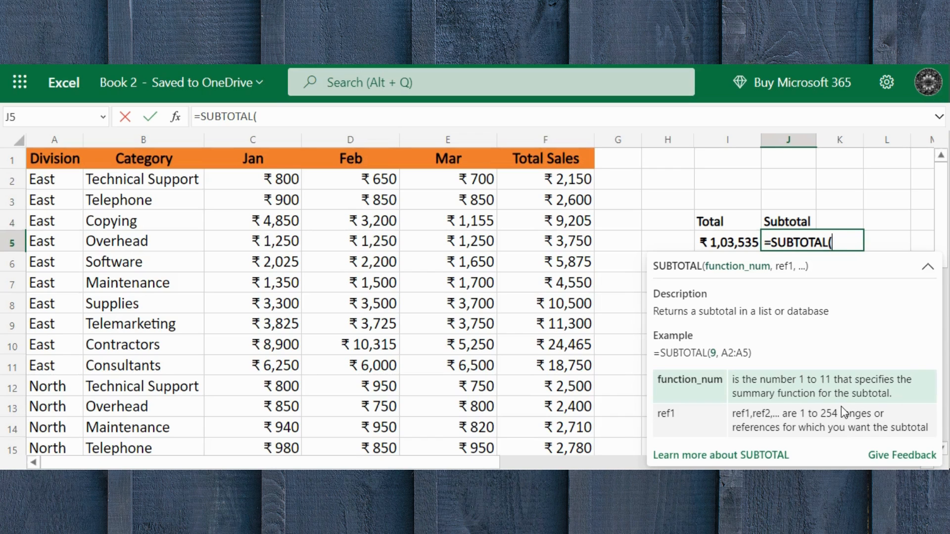
- Open the help article for SUBTOTAL and examine its function_num codes 1–11 and 101–111 and the Ref1 and Ref2 arguments
{"action": "left_click", "coordinate": [774, 456]}
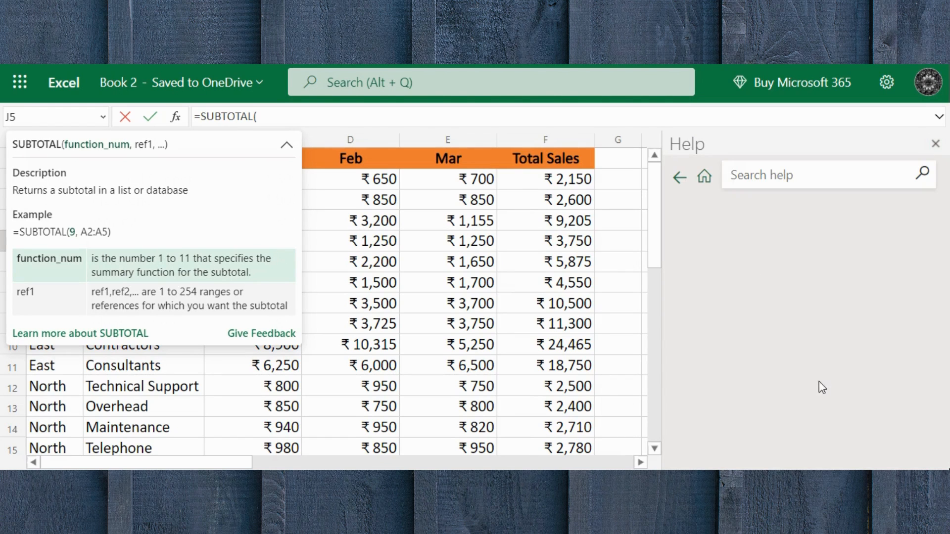
{"action": "scroll", "coordinate": [775, 354], "scroll_direction": "down", "scroll_amount": 6}
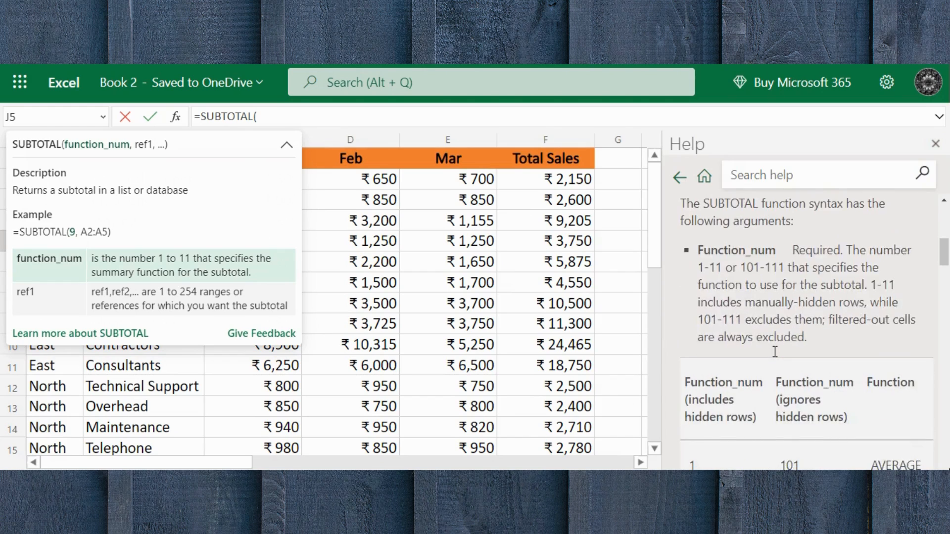
{"action": "scroll", "coordinate": [775, 352], "scroll_direction": "down", "scroll_amount": 3}
{"action": "scroll", "coordinate": [775, 350], "scroll_direction": "up", "scroll_amount": 2}
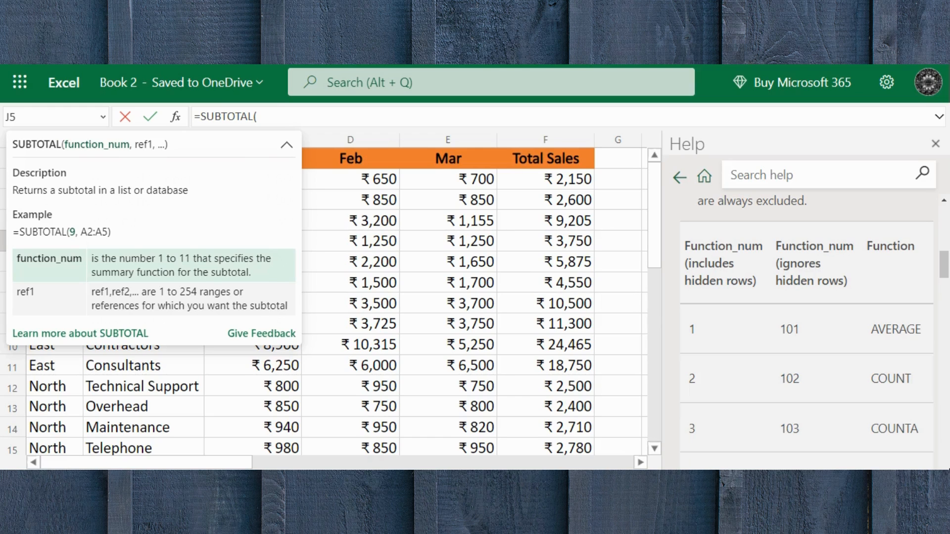
{"action": "scroll", "coordinate": [714, 251], "scroll_direction": "down", "scroll_amount": 2}
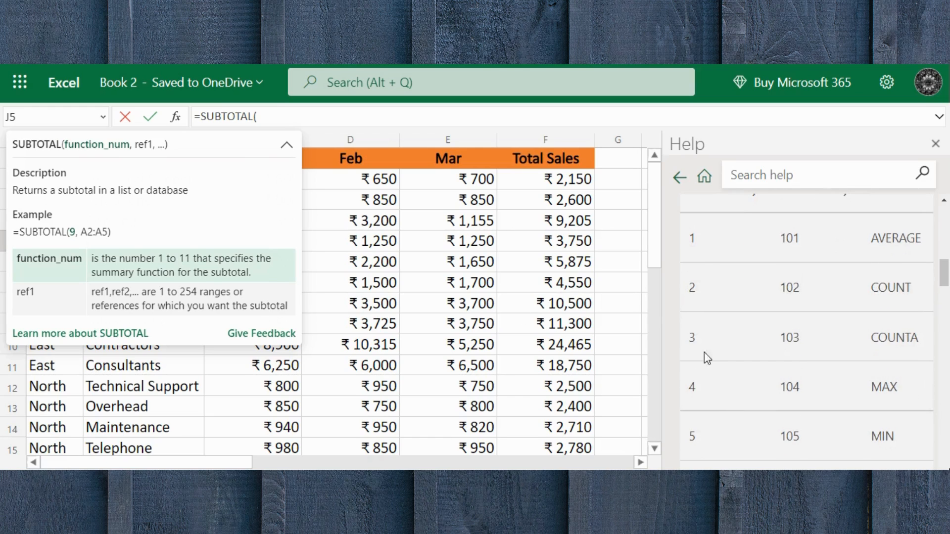
{"action": "scroll", "coordinate": [705, 352], "scroll_direction": "down", "scroll_amount": 6}
{"action": "scroll", "coordinate": [719, 314], "scroll_direction": "up", "scroll_amount": 4}
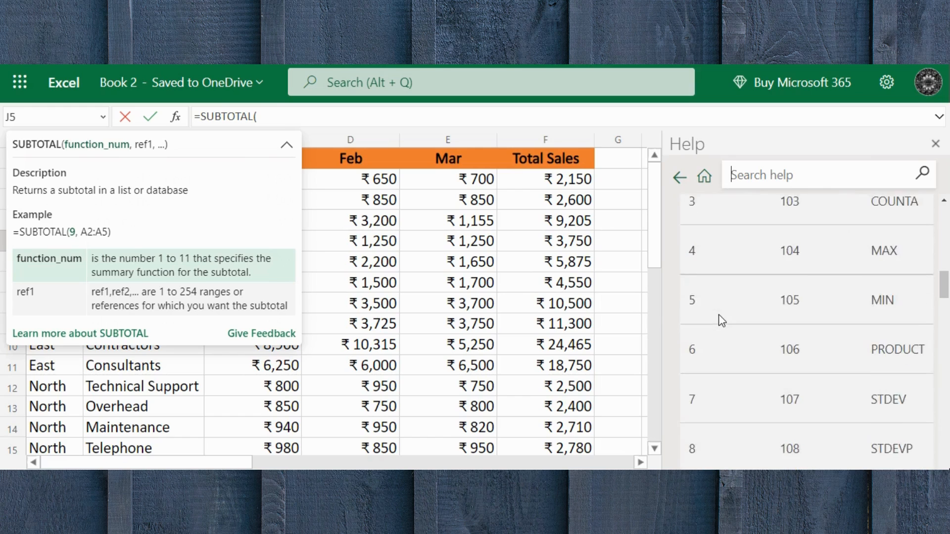
{"action": "scroll", "coordinate": [721, 321], "scroll_direction": "up", "scroll_amount": 5}
{"action": "scroll", "coordinate": [722, 337], "scroll_direction": "down", "scroll_amount": 9}
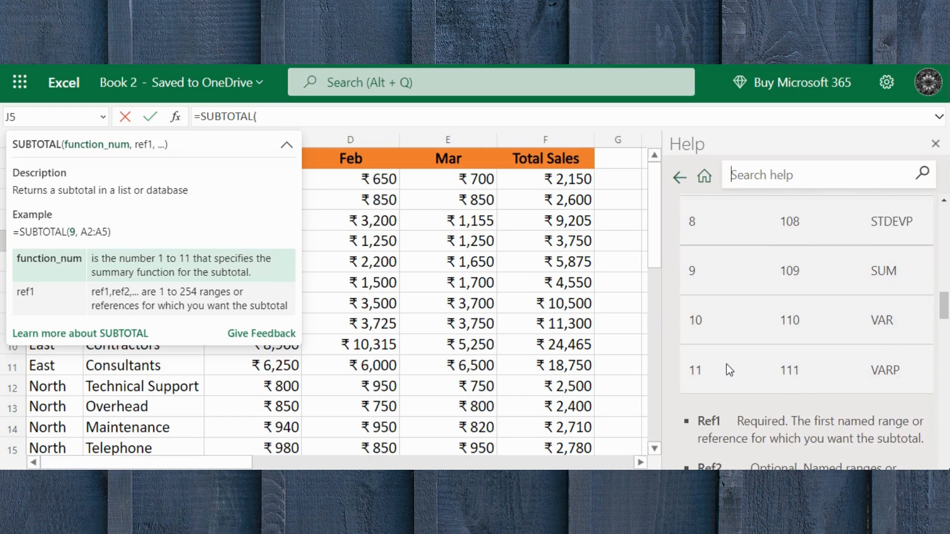
{"action": "scroll", "coordinate": [723, 392], "scroll_direction": "up", "scroll_amount": 6}
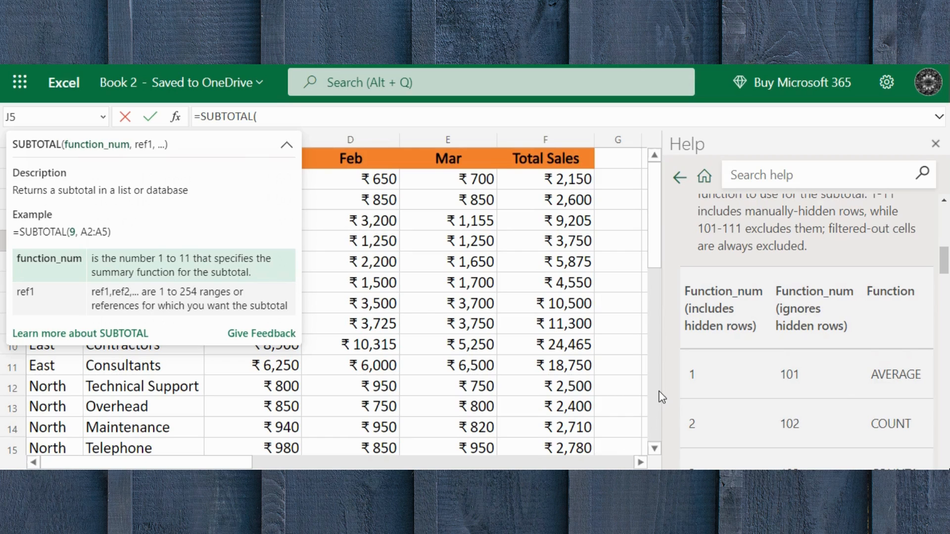
{"action": "scroll", "coordinate": [827, 369], "scroll_direction": "down", "scroll_amount": 3}
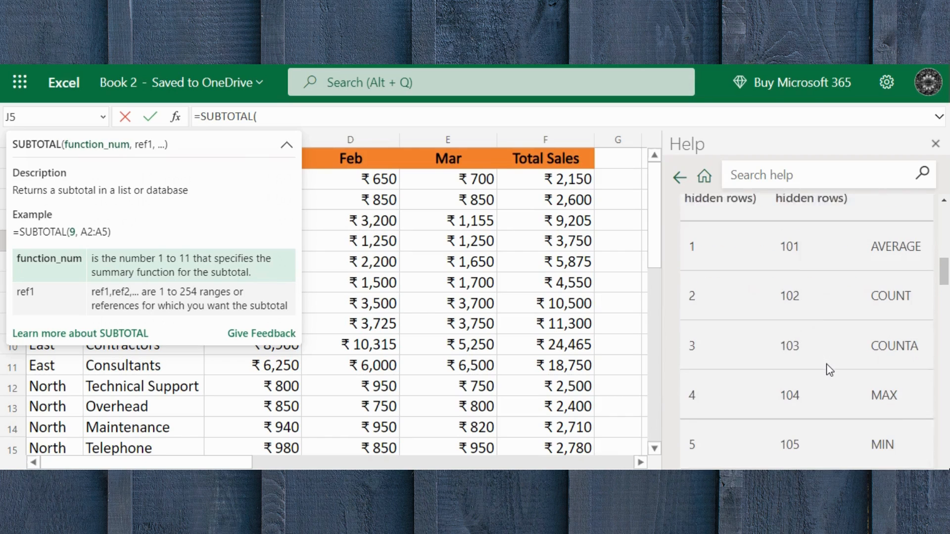
{"action": "scroll", "coordinate": [812, 367], "scroll_direction": "down", "scroll_amount": 1}
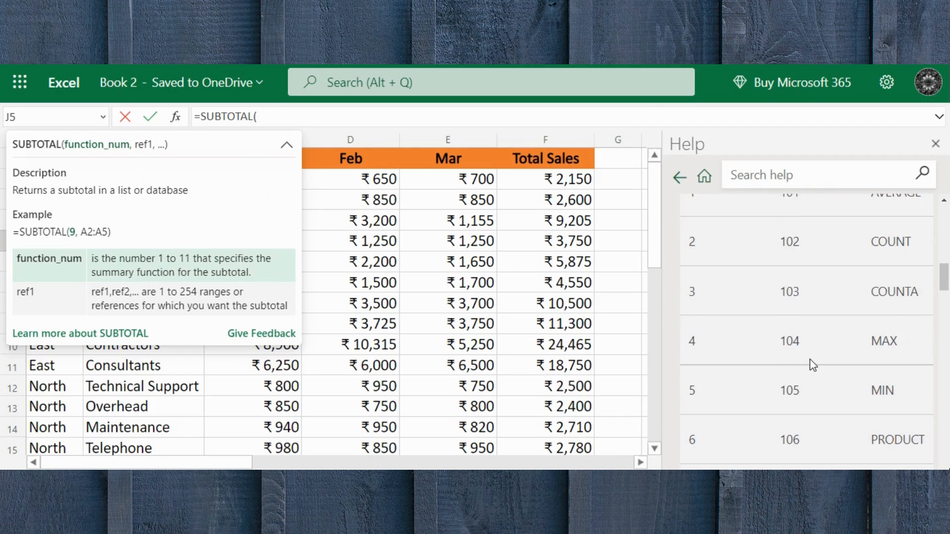
{"action": "scroll", "coordinate": [810, 422], "scroll_direction": "down", "scroll_amount": 3}
{"action": "scroll", "coordinate": [811, 422], "scroll_direction": "down", "scroll_amount": 1}
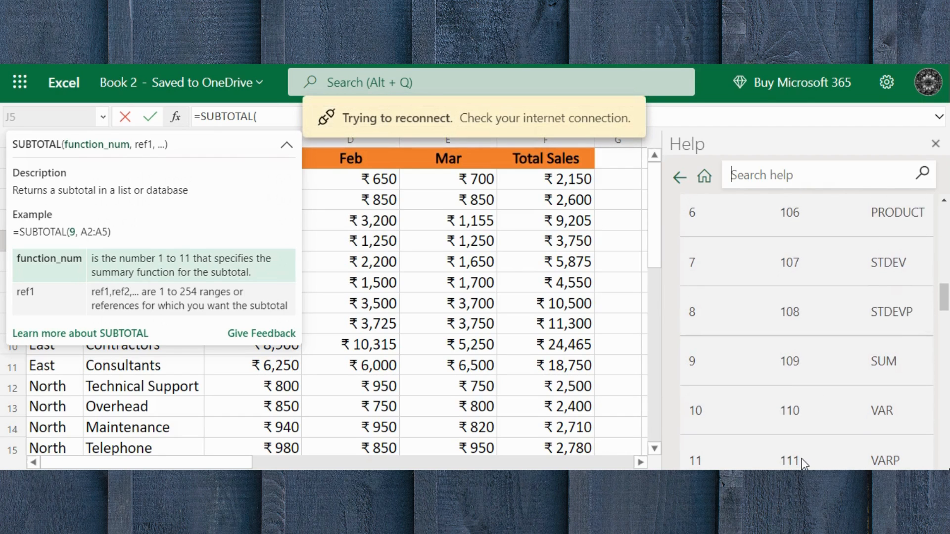
{"action": "scroll", "coordinate": [803, 435], "scroll_direction": "down", "scroll_amount": 3}
{"action": "scroll", "coordinate": [805, 416], "scroll_direction": "up", "scroll_amount": 9}
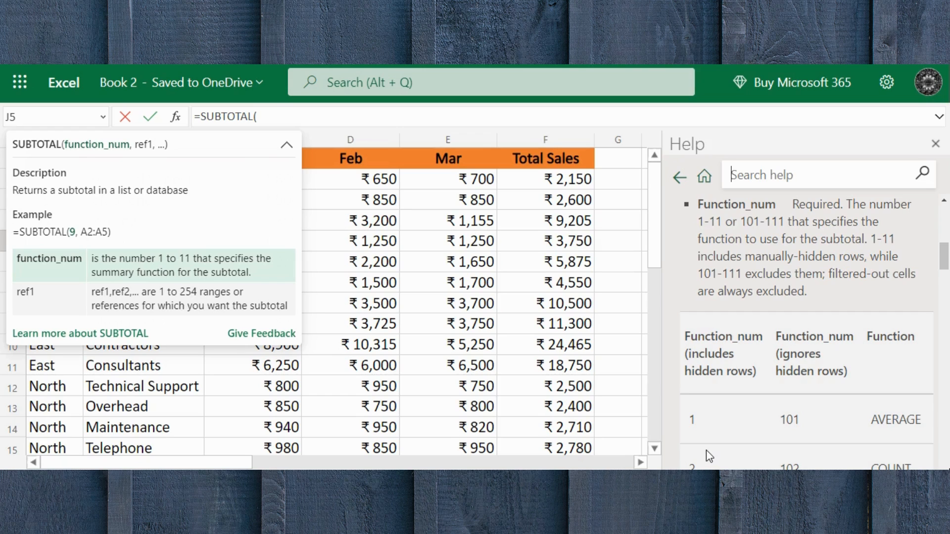
{"action": "scroll", "coordinate": [706, 450], "scroll_direction": "down", "scroll_amount": 3}
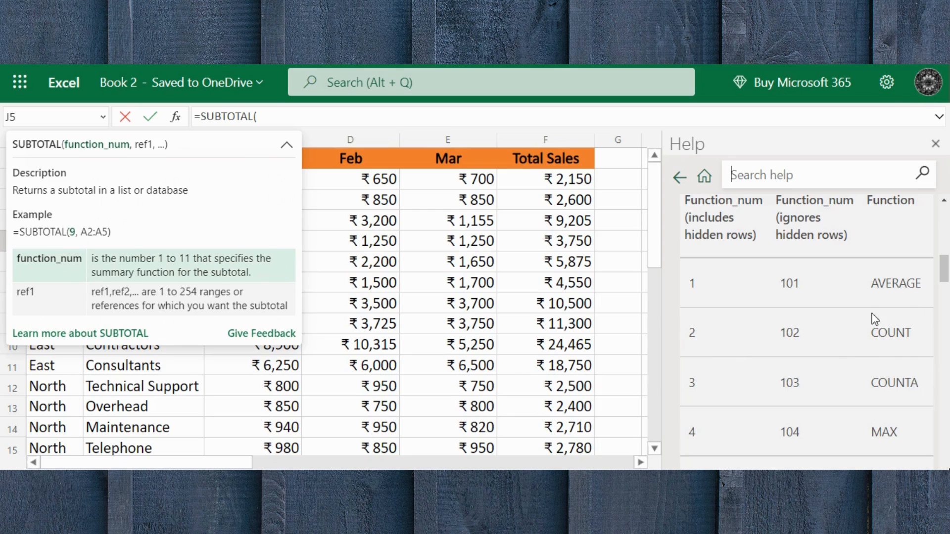
{"action": "mouse_move", "coordinate": [629, 529]}
{"action": "scroll", "coordinate": [783, 407], "scroll_direction": "down", "scroll_amount": 4}
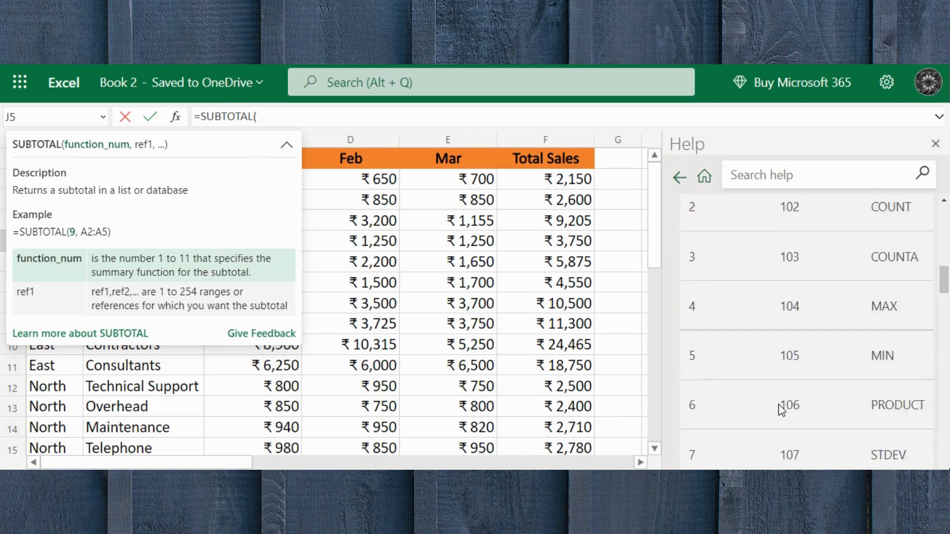
{"action": "scroll", "coordinate": [781, 409], "scroll_direction": "up", "scroll_amount": 2}
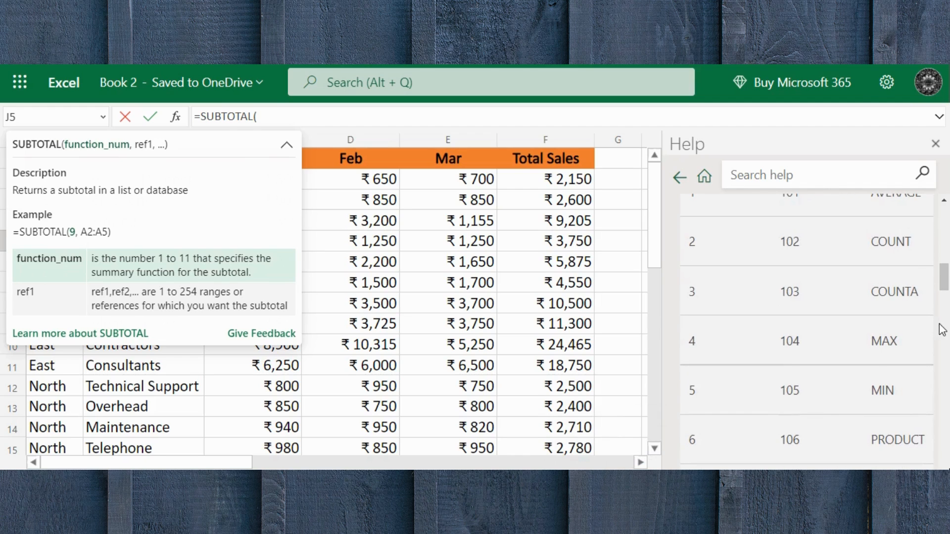
{"action": "scroll", "coordinate": [883, 329], "scroll_direction": "down", "scroll_amount": 3}
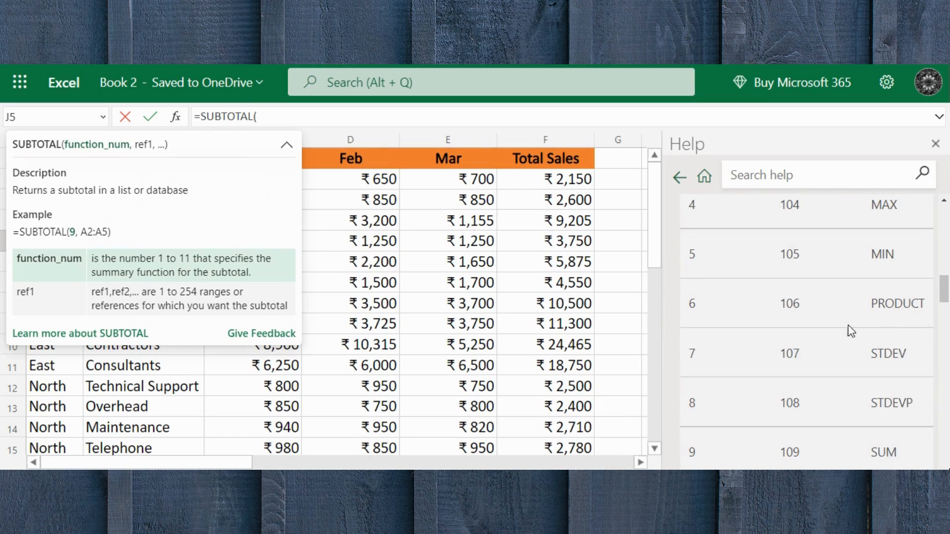
{"action": "scroll", "coordinate": [869, 292], "scroll_direction": "down", "scroll_amount": 1}
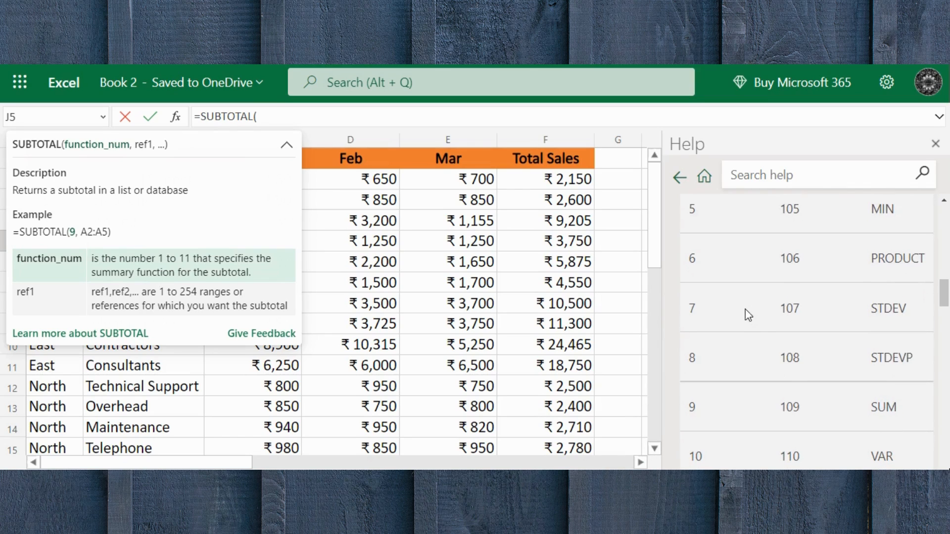
{"action": "scroll", "coordinate": [867, 305], "scroll_direction": "down", "scroll_amount": 2}
{"action": "scroll", "coordinate": [868, 313], "scroll_direction": "up", "scroll_amount": 1}
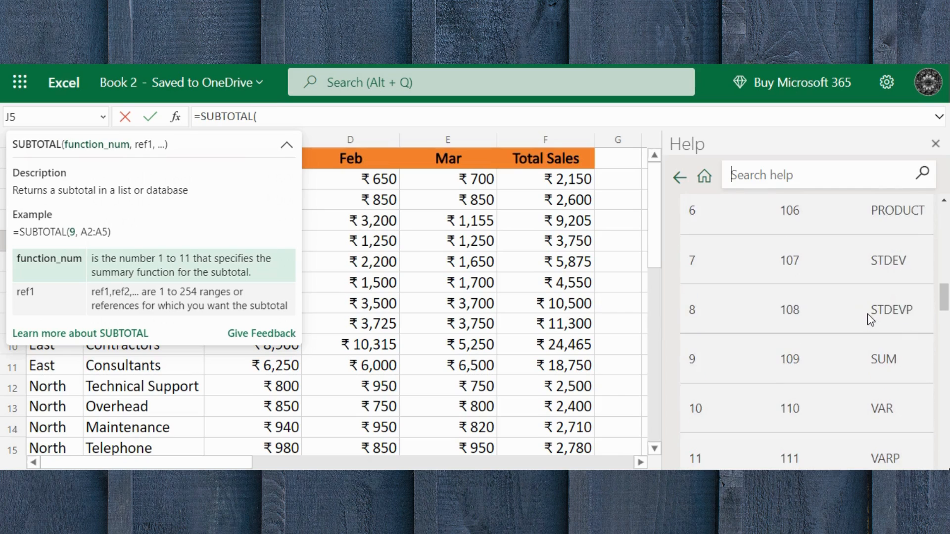
{"action": "scroll", "coordinate": [868, 314], "scroll_direction": "down", "scroll_amount": 1}
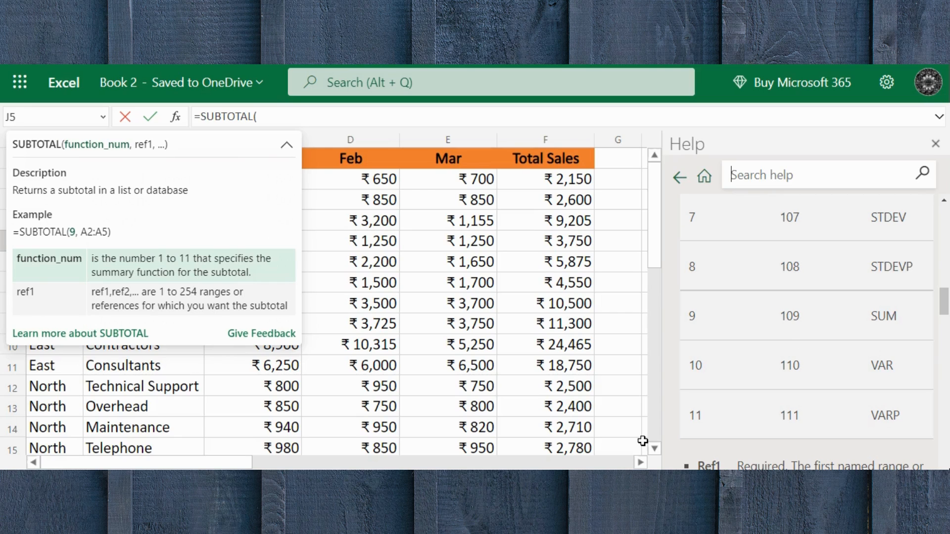
{"action": "scroll", "coordinate": [802, 369], "scroll_direction": "down", "scroll_amount": 1}
{"action": "scroll", "coordinate": [802, 368], "scroll_direction": "down", "scroll_amount": 3}
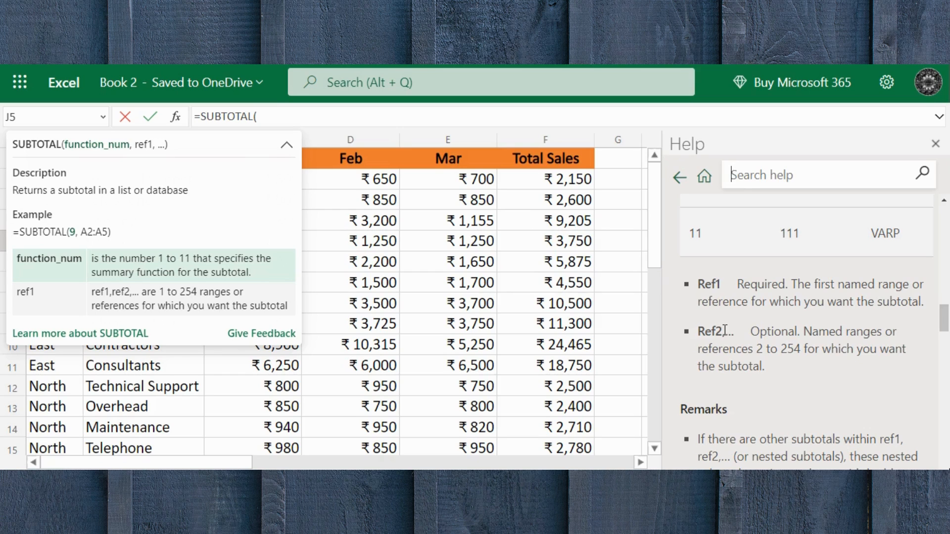
- Examine the SUBTOTAL help article's function codes, Ref arguments and Remarks on nested subtotals, hidden rows and vertical ranges, and close the help
{"action": "scroll", "coordinate": [859, 360], "scroll_direction": "up", "scroll_amount": 3}
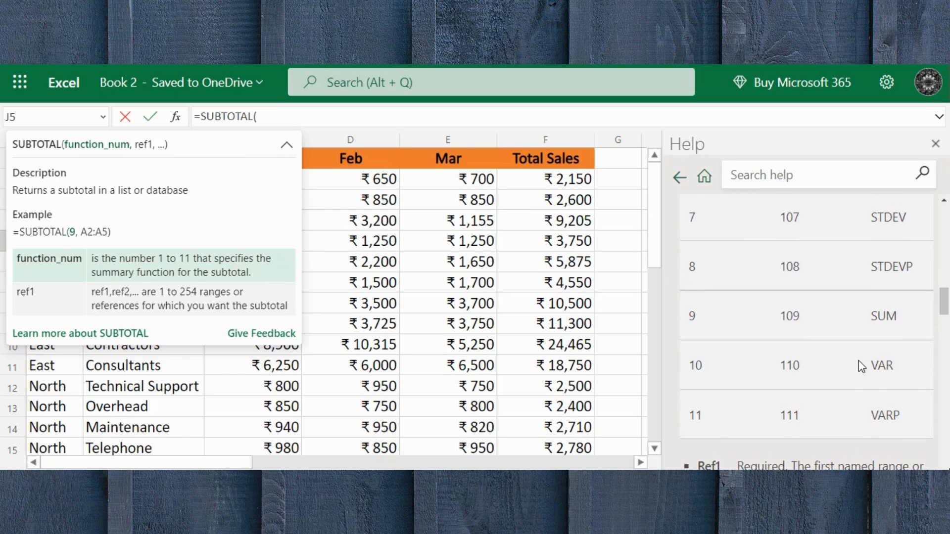
{"action": "scroll", "coordinate": [859, 360], "scroll_direction": "down", "scroll_amount": 4}
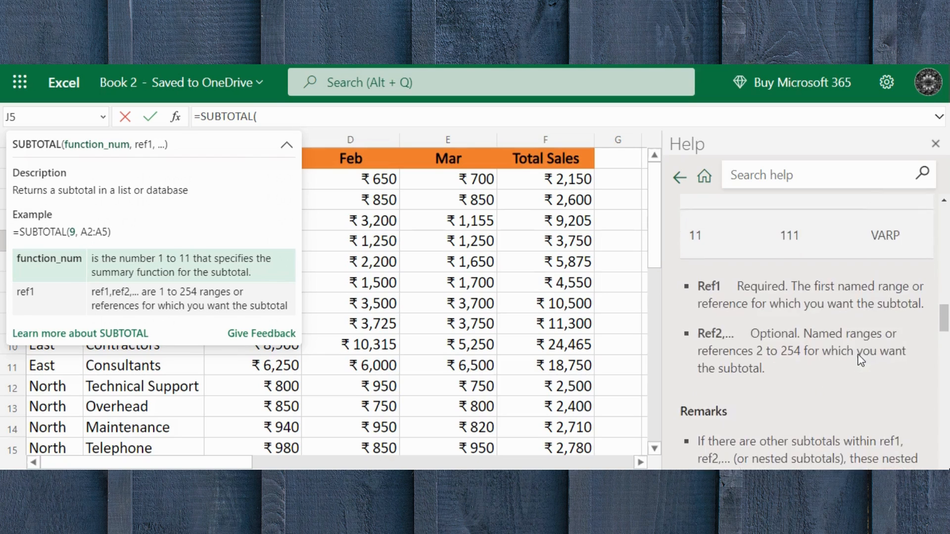
{"action": "scroll", "coordinate": [859, 360], "scroll_direction": "up", "scroll_amount": 2}
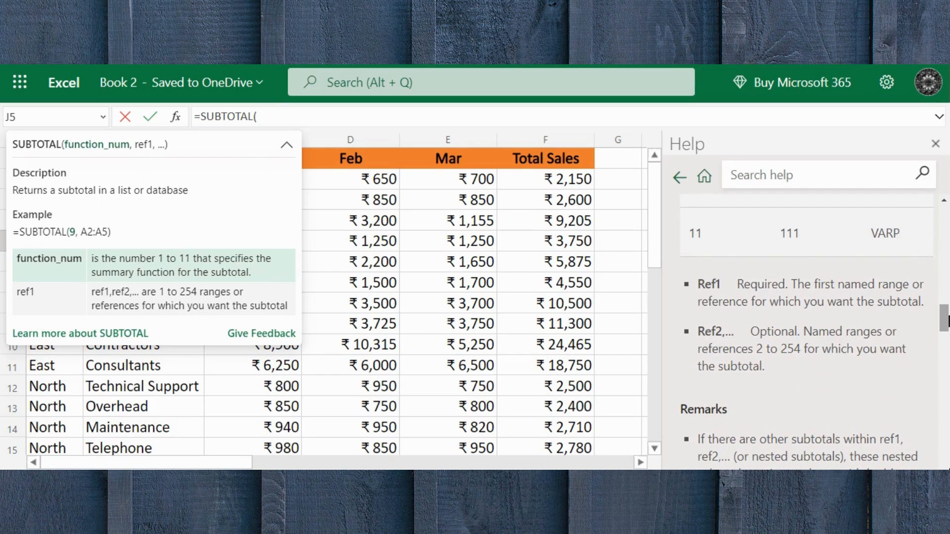
{"action": "mouse_move", "coordinate": [596, 508]}
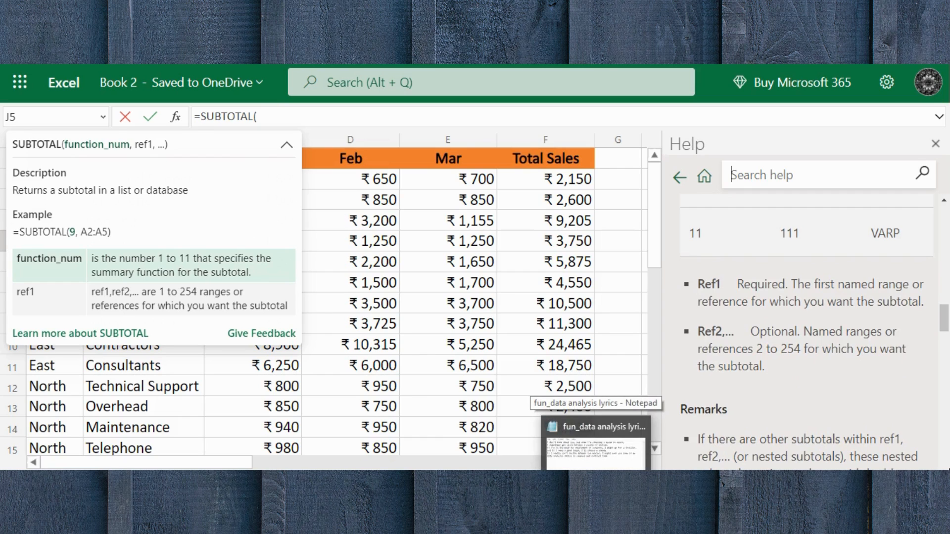
{"action": "scroll", "coordinate": [807, 327], "scroll_direction": "up", "scroll_amount": 5}
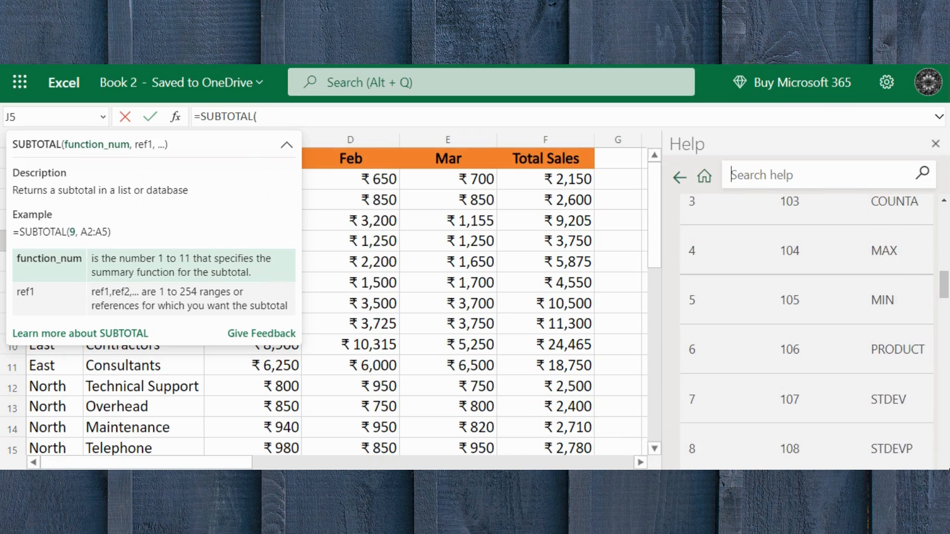
{"action": "scroll", "coordinate": [831, 328], "scroll_direction": "down", "scroll_amount": 5}
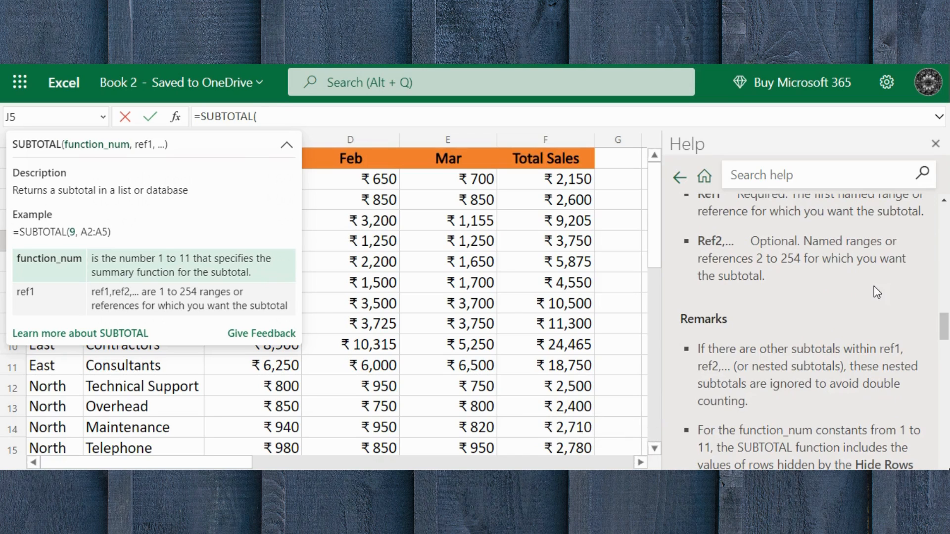
{"action": "scroll", "coordinate": [874, 287], "scroll_direction": "down", "scroll_amount": 5}
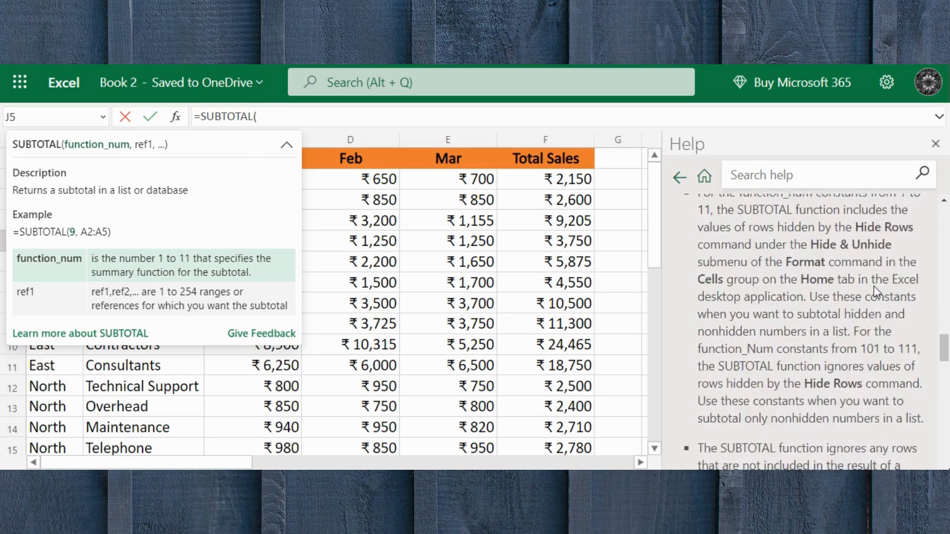
{"action": "scroll", "coordinate": [874, 287], "scroll_direction": "down", "scroll_amount": 5}
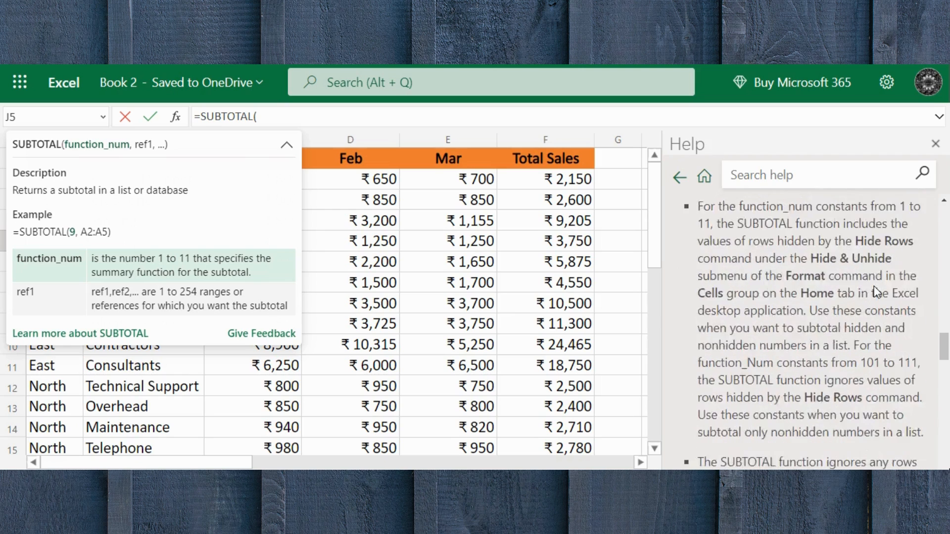
{"action": "scroll", "coordinate": [874, 287], "scroll_direction": "down", "scroll_amount": 1}
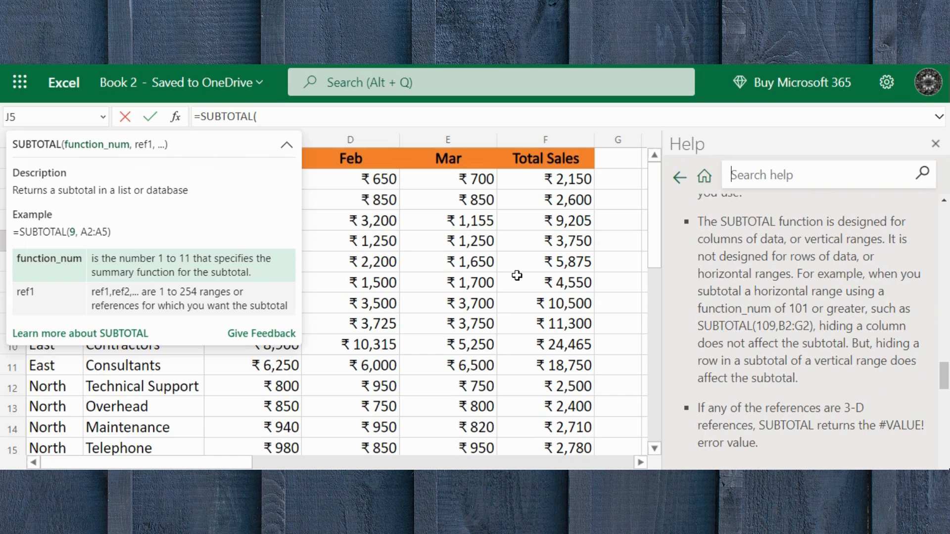
{"action": "left_click", "coordinate": [935, 144]}
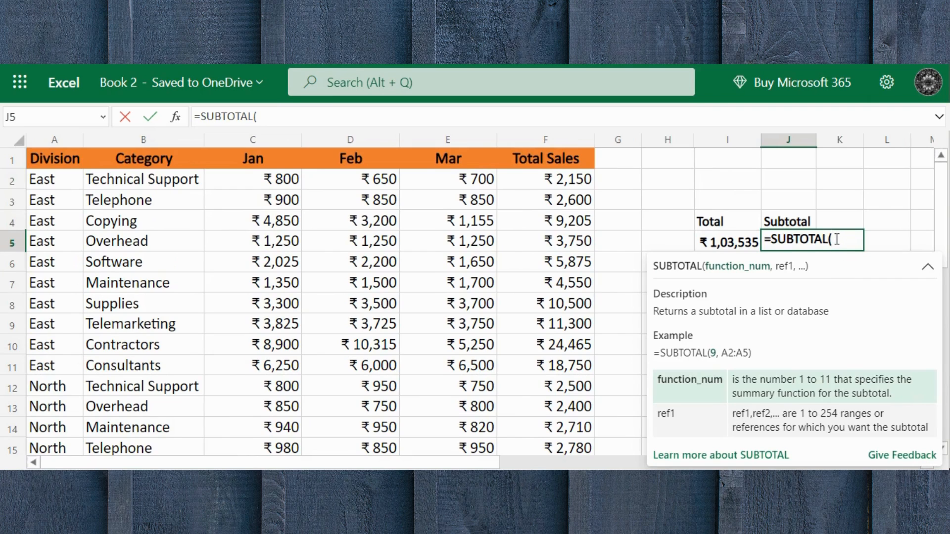
- Complete the formula in cell J5 as =SUBTOTAL(9,F2:F15) to sum the Total Sales values, and reselect the cell
{"action": "type", "text": "9"}
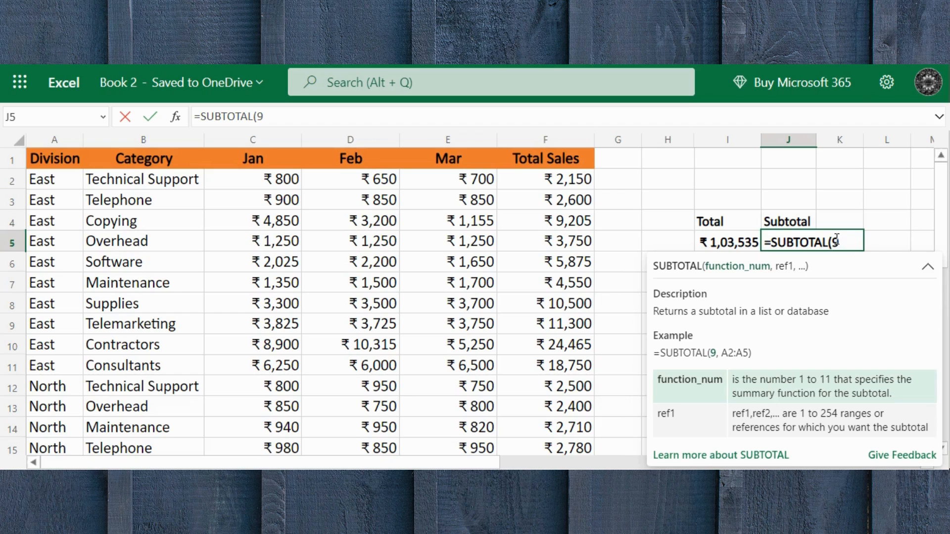
{"action": "type", "text": ","}
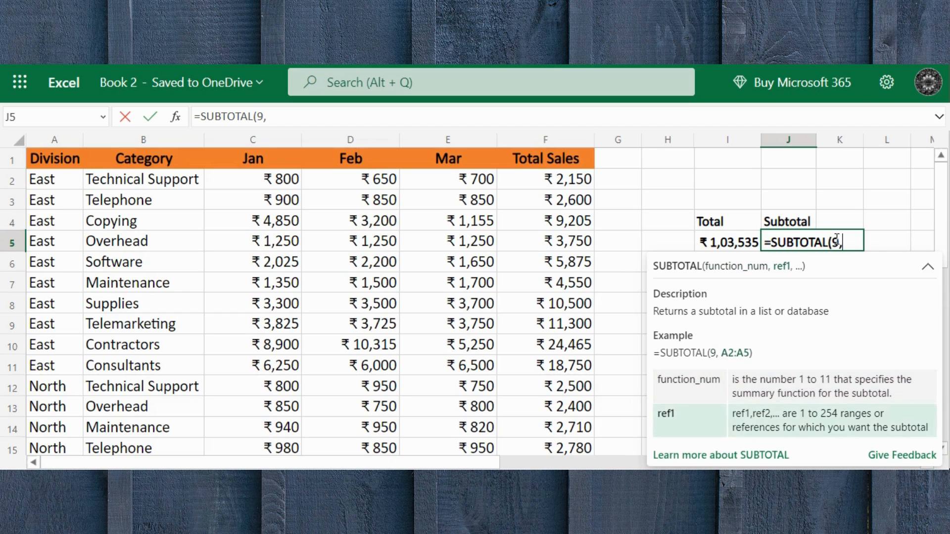
{"action": "left_click", "coordinate": [569, 184]}
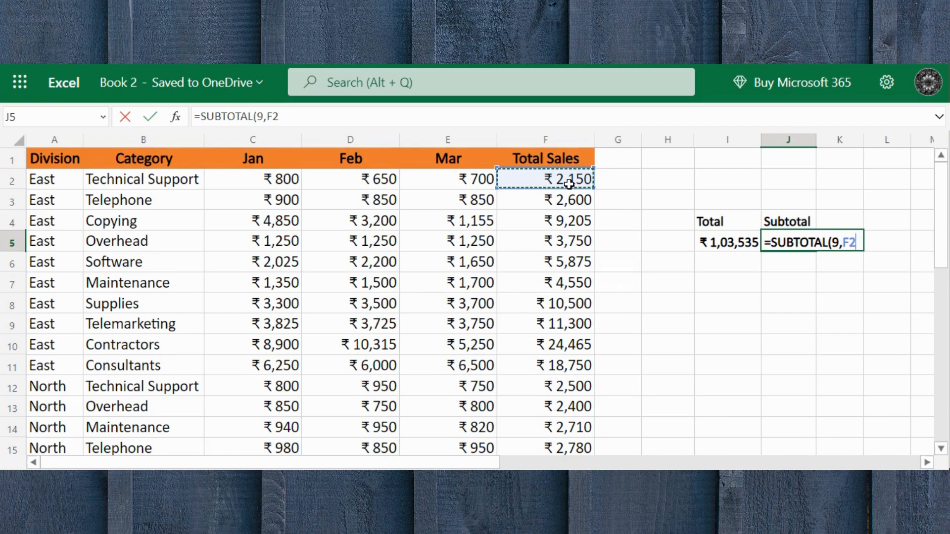
{"action": "key", "text": "ctrl+shift+Down"}
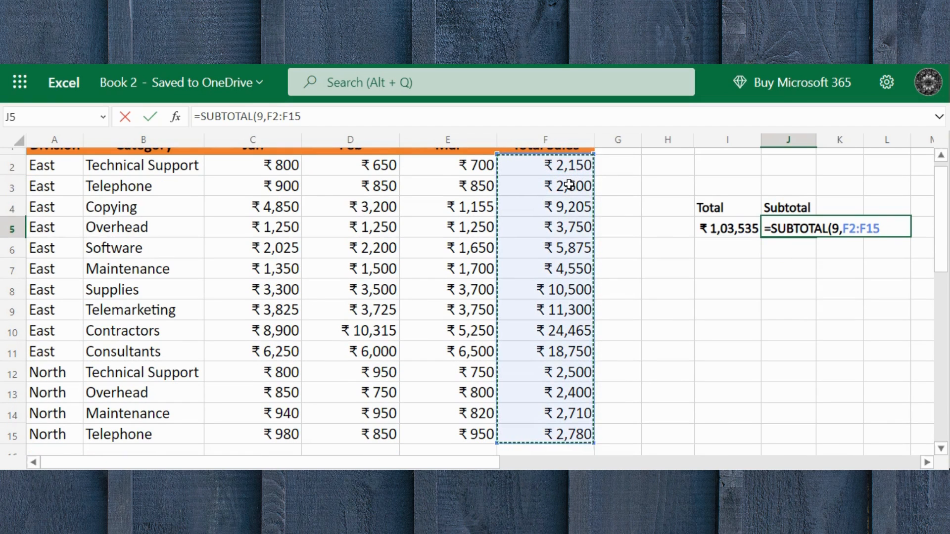
{"action": "type", "text": ")"}
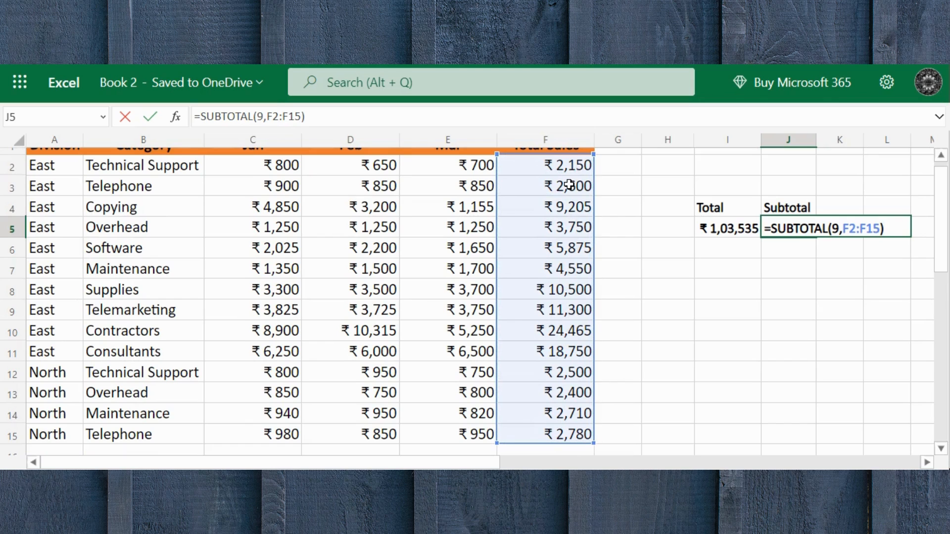
{"action": "key", "text": "Return"}
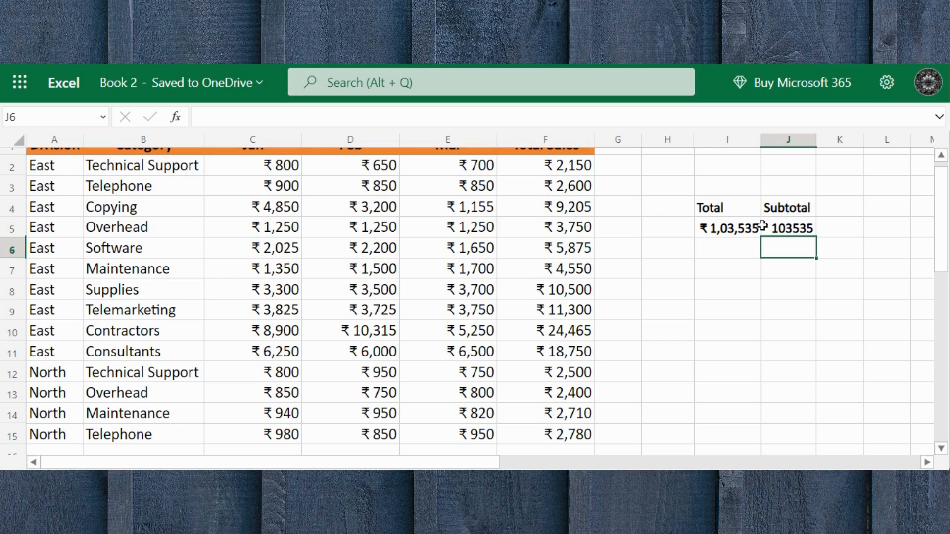
{"action": "scroll", "coordinate": [346, 347], "scroll_direction": "up", "scroll_amount": 1}
{"action": "left_click", "coordinate": [784, 243]}
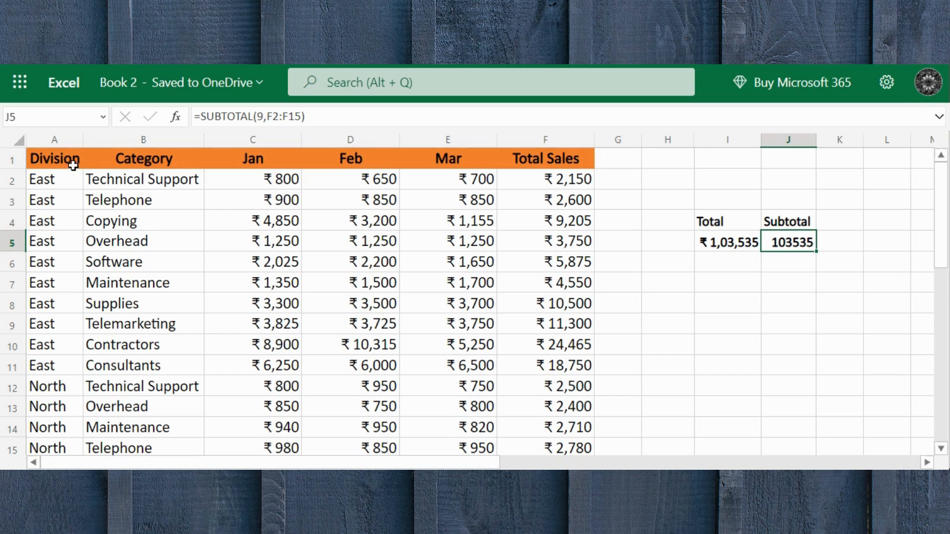
- Add filters to the sales table's header row, from Division to Total Sales
{"action": "left_click", "coordinate": [50, 156]}
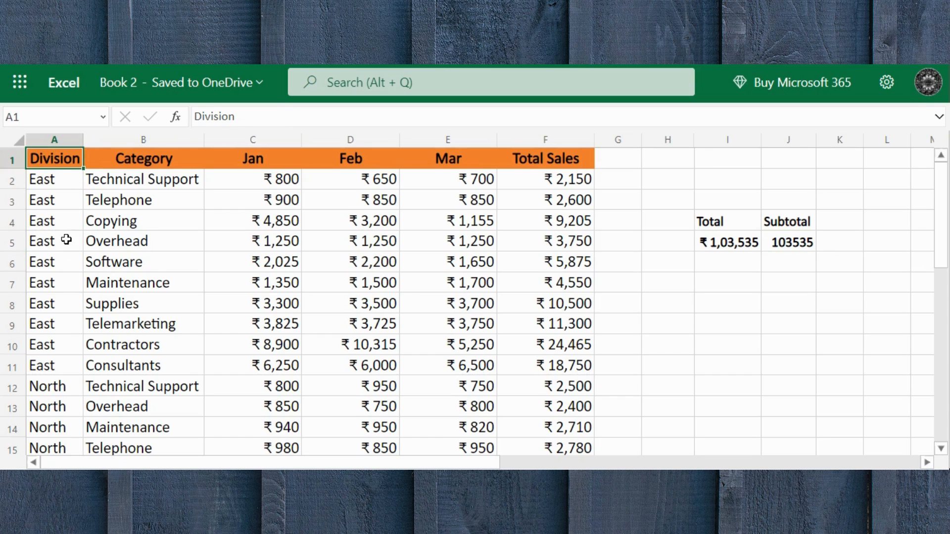
{"action": "scroll", "coordinate": [67, 238], "scroll_direction": "down", "scroll_amount": 2}
{"action": "scroll", "coordinate": [72, 275], "scroll_direction": "up", "scroll_amount": 2}
{"action": "scroll", "coordinate": [71, 275], "scroll_direction": "up", "scroll_amount": 1}
{"action": "left_click_drag", "start_coordinate": [79, 158], "coordinate": [570, 158]}
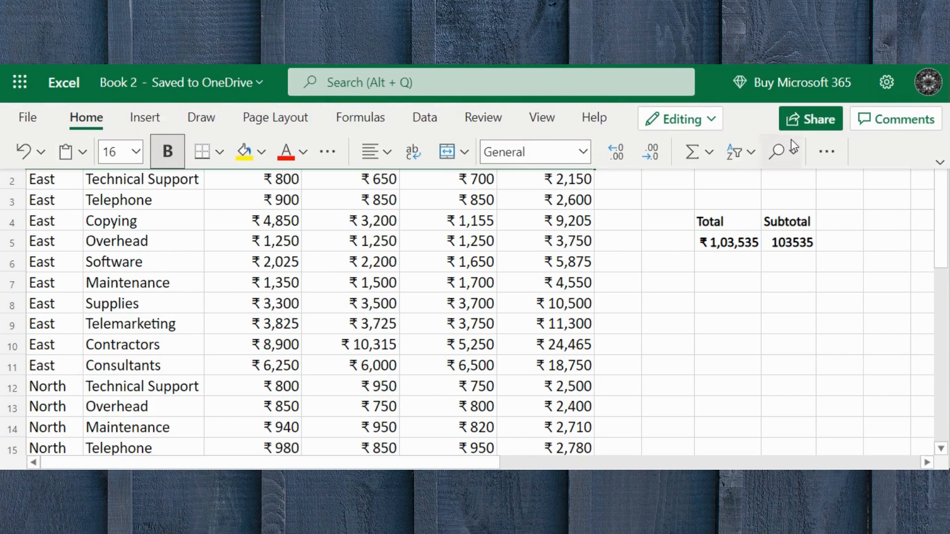
{"action": "left_click", "coordinate": [752, 154]}
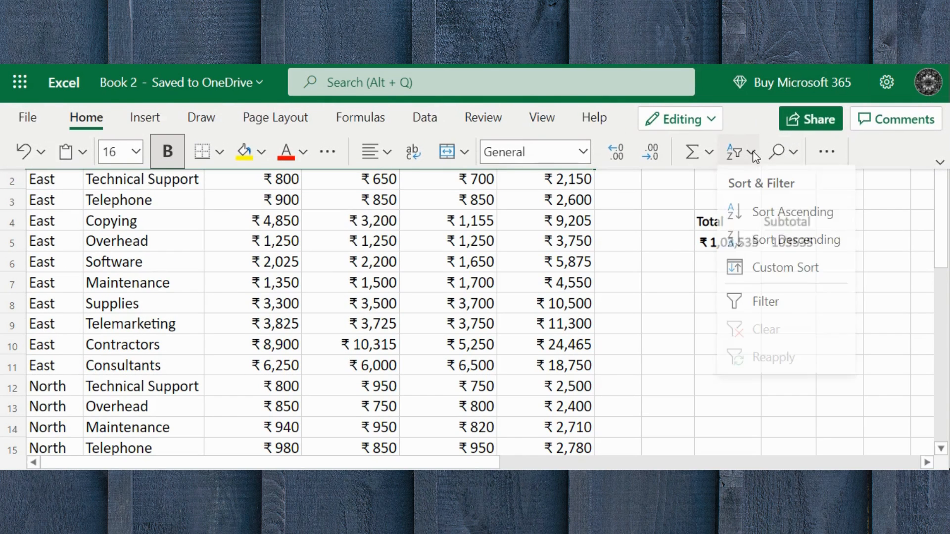
{"action": "left_click", "coordinate": [770, 304]}
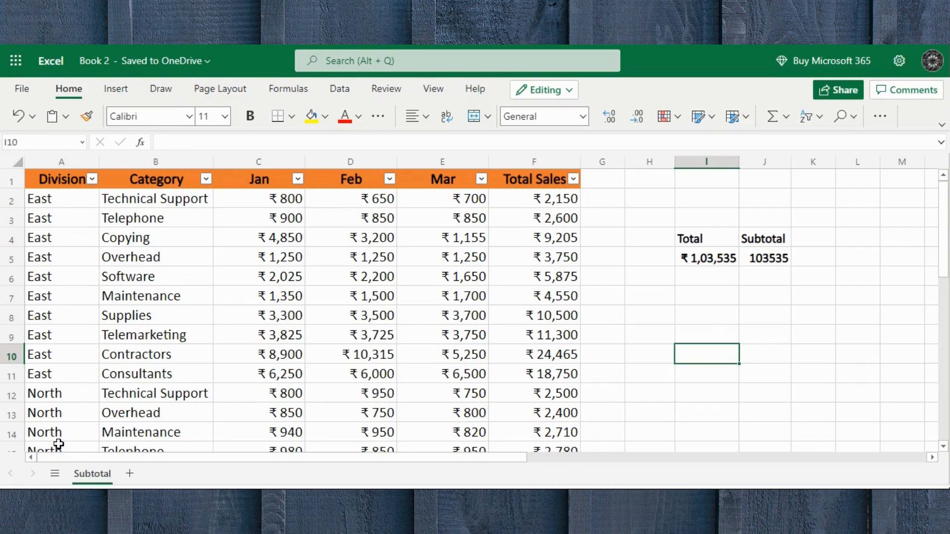
- Filter the Division column to show only the East rows, excluding North
{"action": "scroll", "coordinate": [110, 401], "scroll_direction": "down", "scroll_amount": 3}
{"action": "scroll", "coordinate": [111, 402], "scroll_direction": "up", "scroll_amount": 3}
{"action": "left_click", "coordinate": [93, 179]}
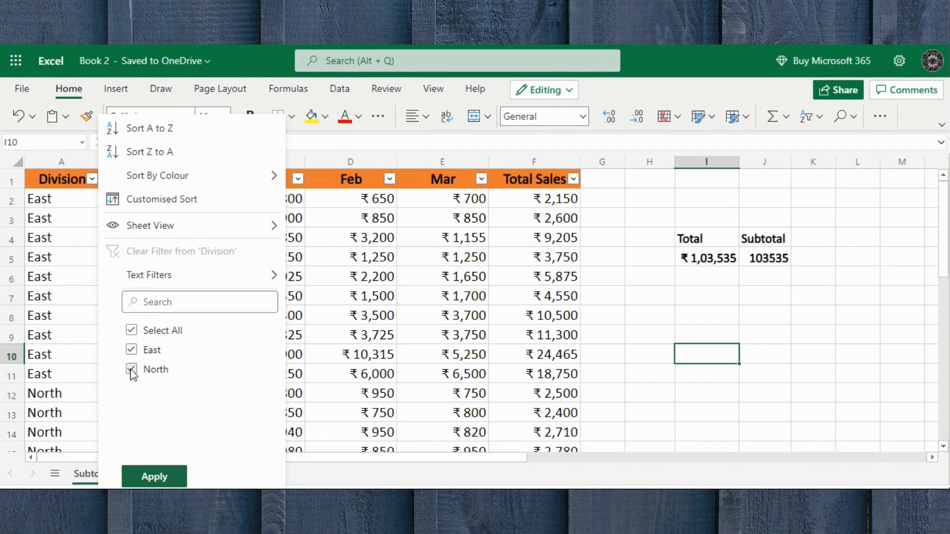
{"action": "left_click", "coordinate": [131, 370]}
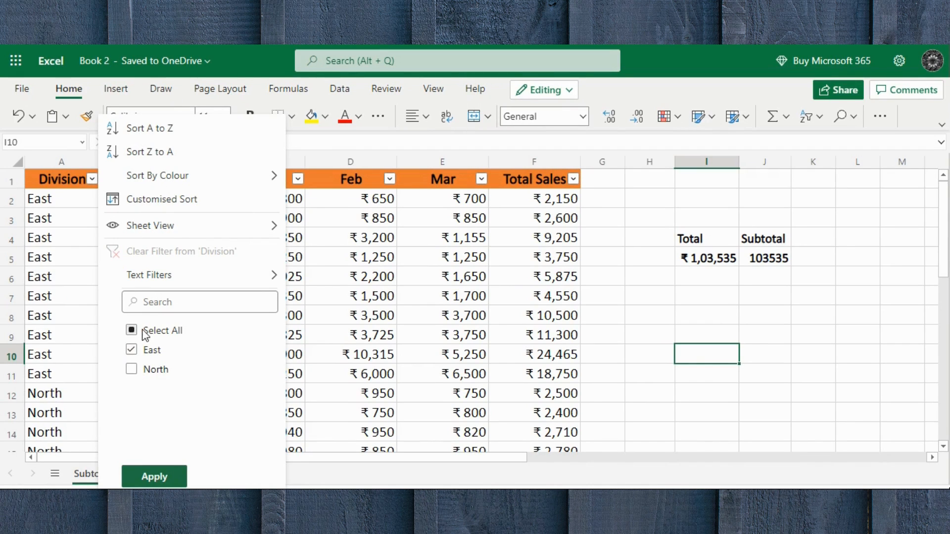
{"action": "left_click", "coordinate": [167, 478]}
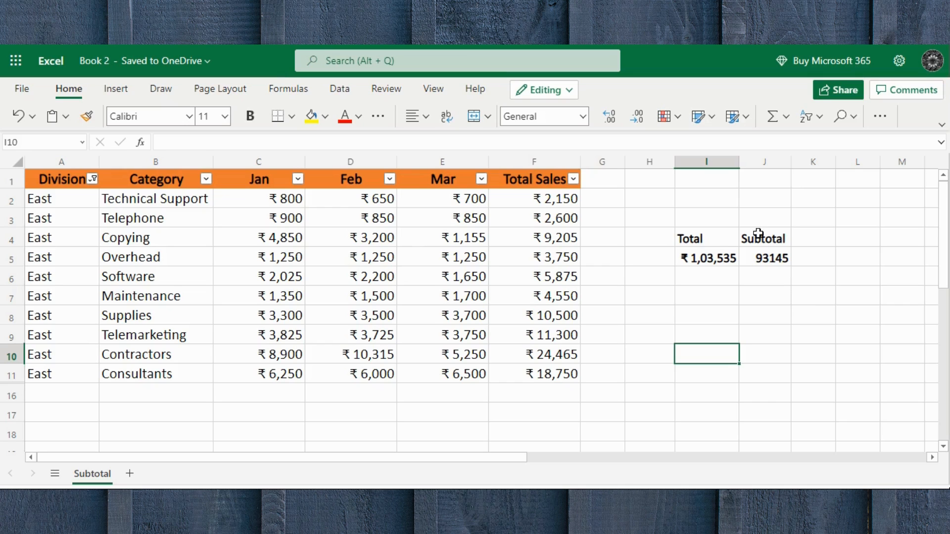
- Include North again in the Division filter to show all rows of the table
{"action": "left_click", "coordinate": [94, 180]}
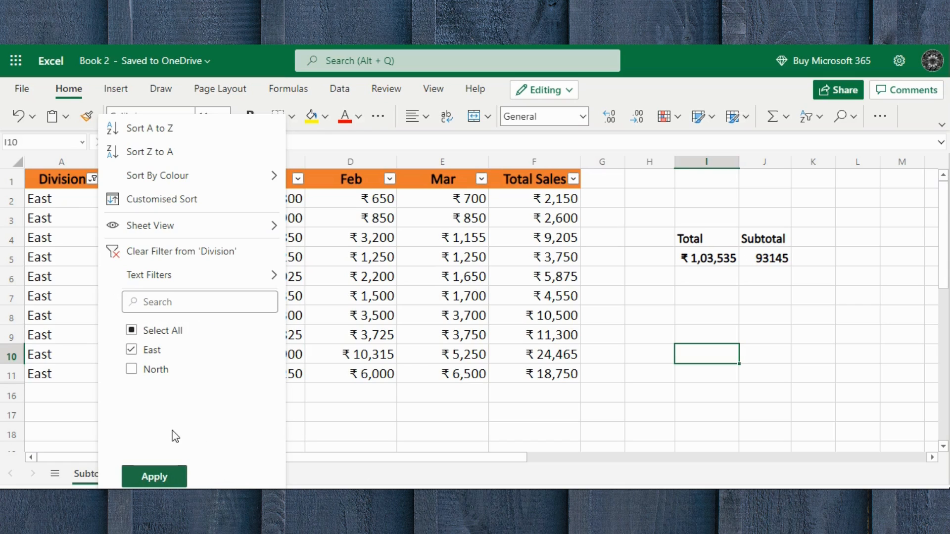
{"action": "left_click", "coordinate": [135, 372]}
{"action": "left_click", "coordinate": [153, 477]}
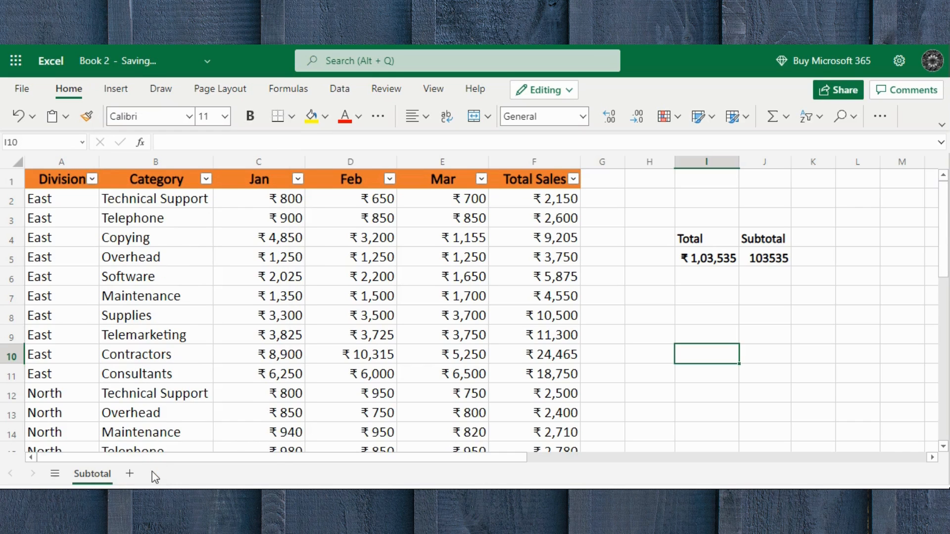